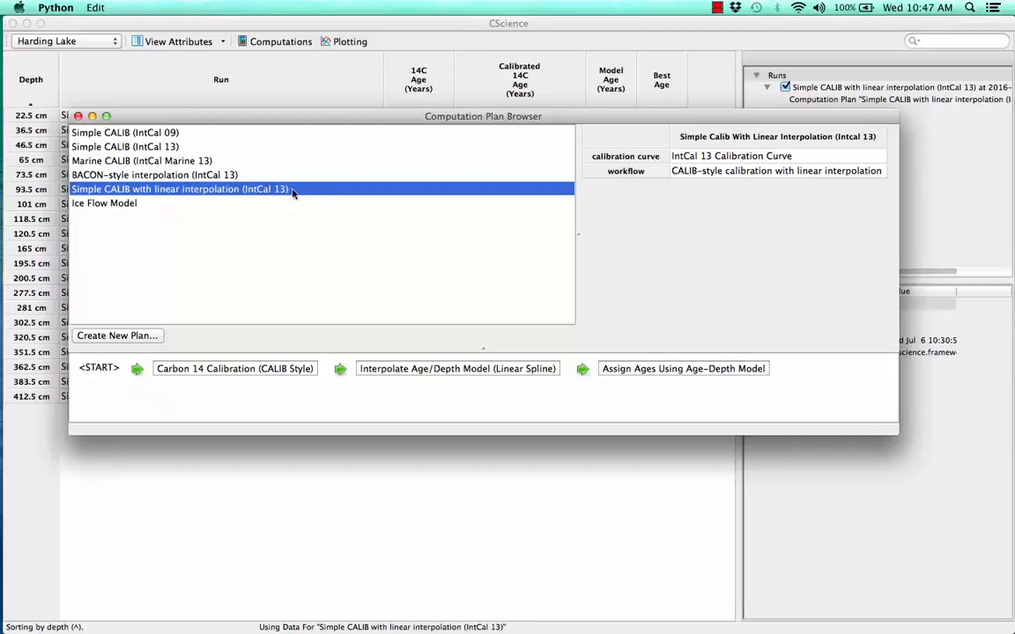
{"action": "left_click", "coordinate": [185, 163]}
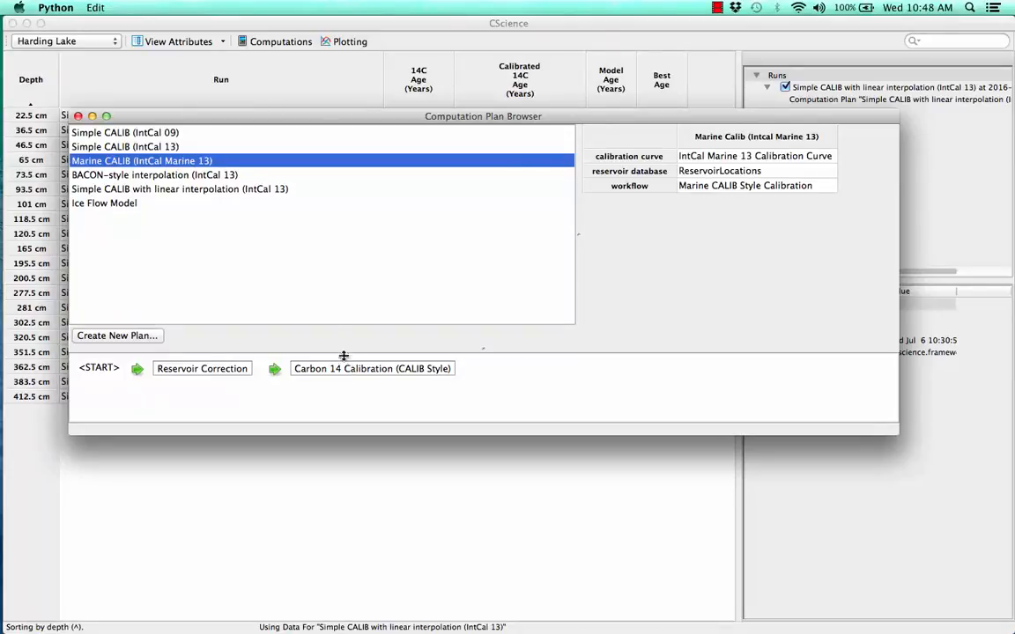
{"action": "left_click", "coordinate": [141, 334]}
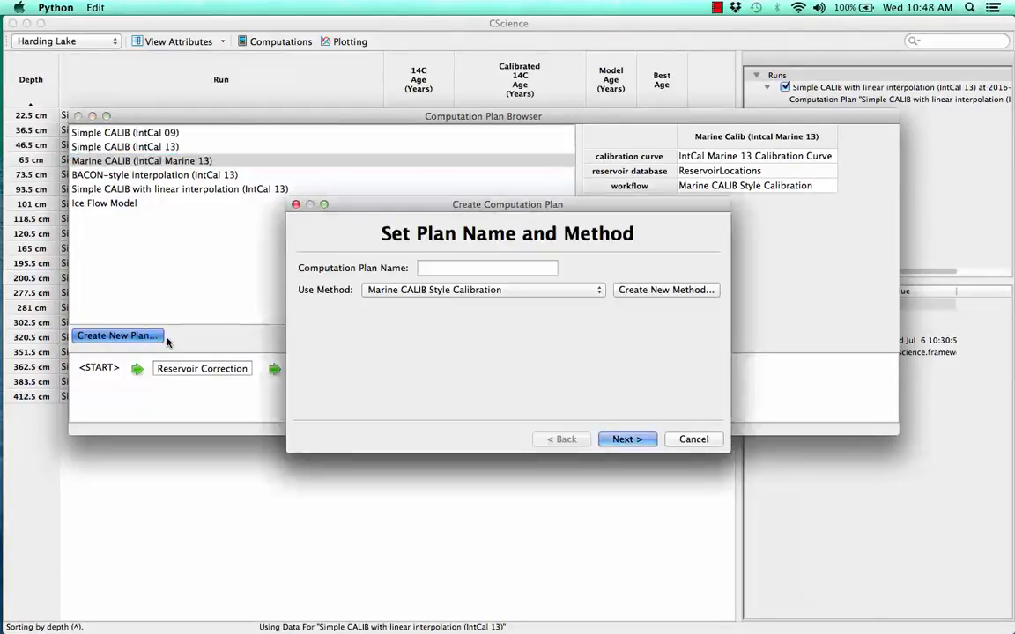
{"action": "left_click", "coordinate": [408, 289]}
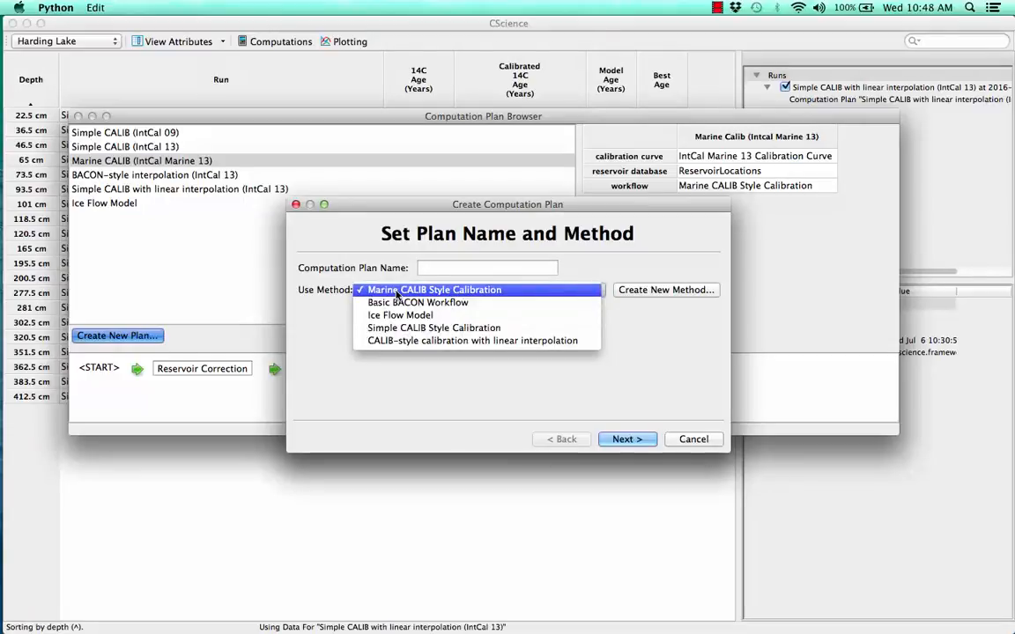
{"action": "left_click", "coordinate": [414, 289]}
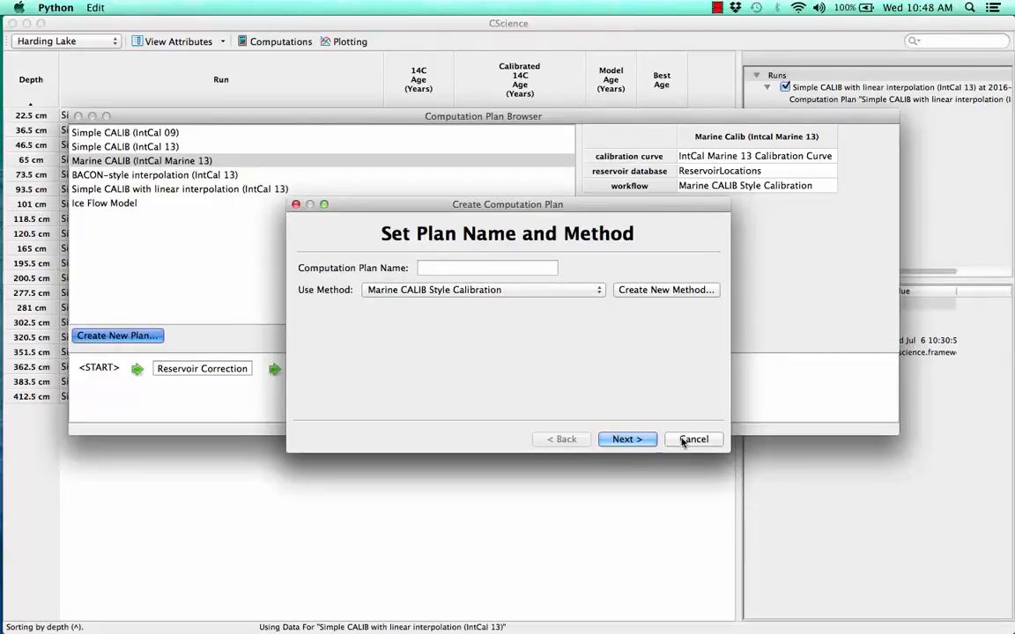
{"action": "left_click", "coordinate": [683, 440]}
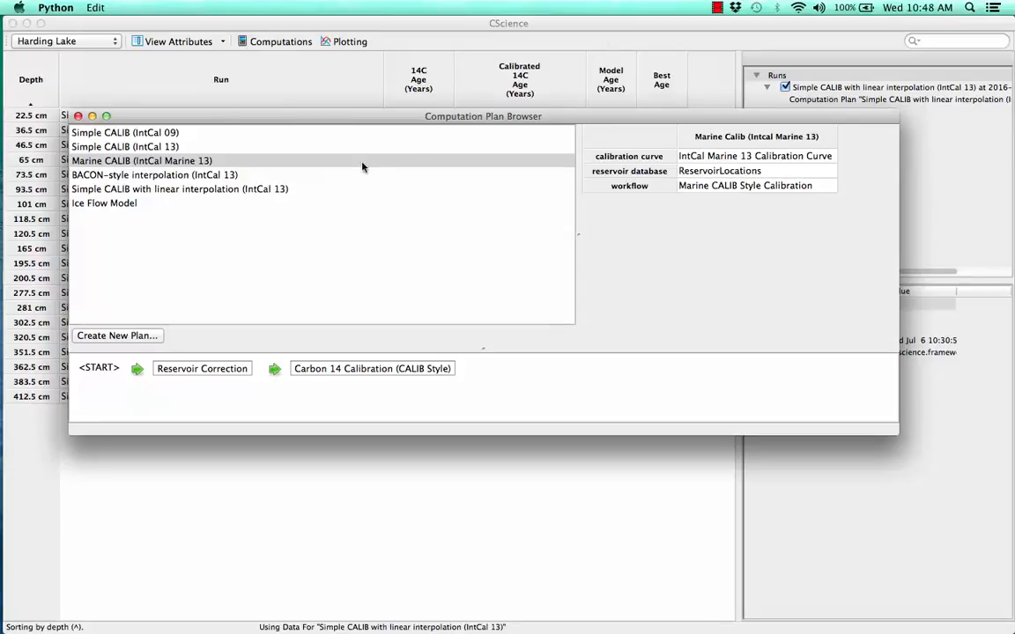
Start a new computation plan named "Simple CALIB with cubic interpolation (IntCal 13)".
{"action": "left_click", "coordinate": [289, 190]}
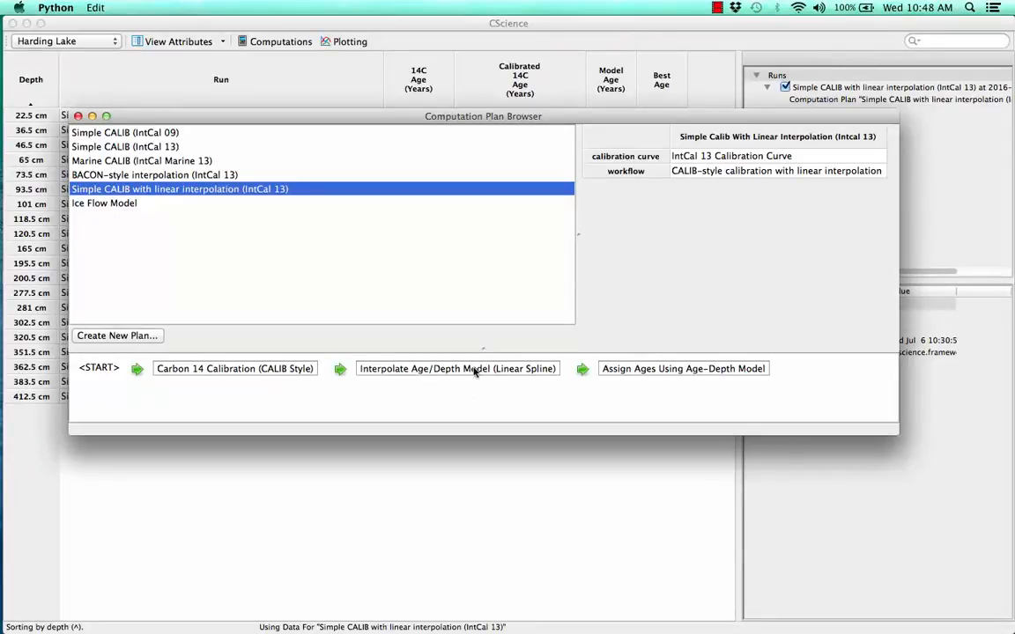
{"action": "left_click", "coordinate": [144, 338]}
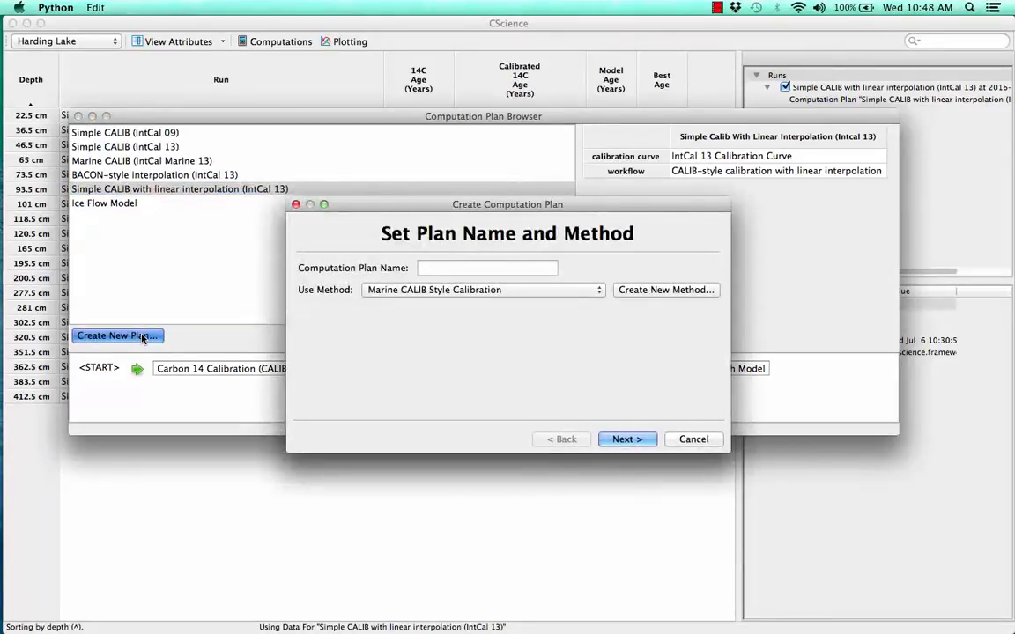
{"action": "left_click", "coordinate": [442, 270]}
{"action": "type", "text": "Simple "}
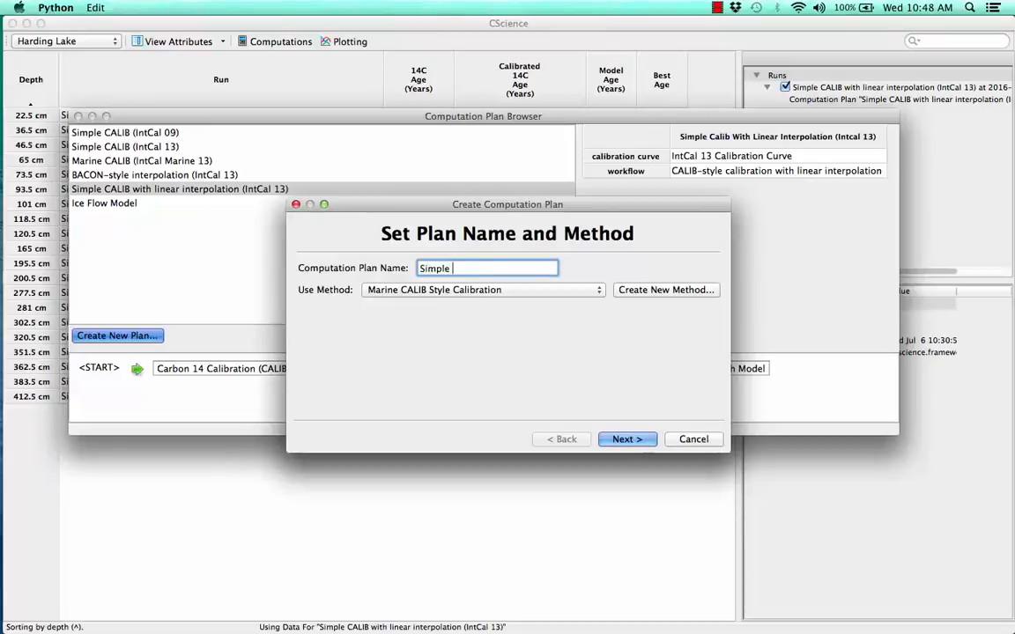
{"action": "type", "text": "CALIB with cubic interpolation (IntCal 13)"}
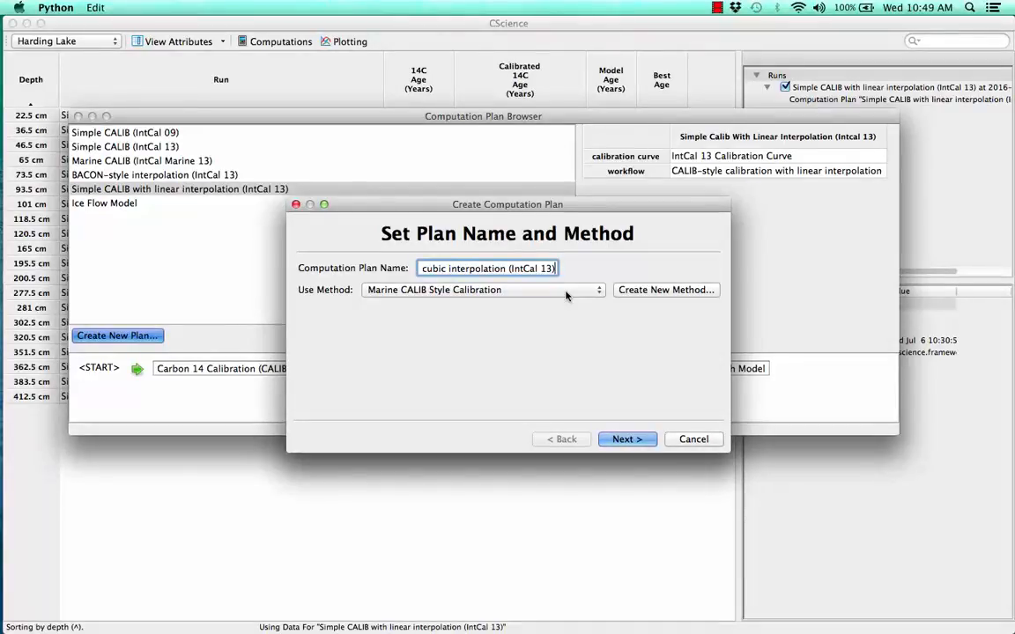
Create and save a method named foo chaining Carbon 14 Calibration (CALIB Style), Interpolate Age/Depth Model (Cubic) and Assign Ages Using Age-Depth Model.
{"action": "left_click", "coordinate": [635, 293]}
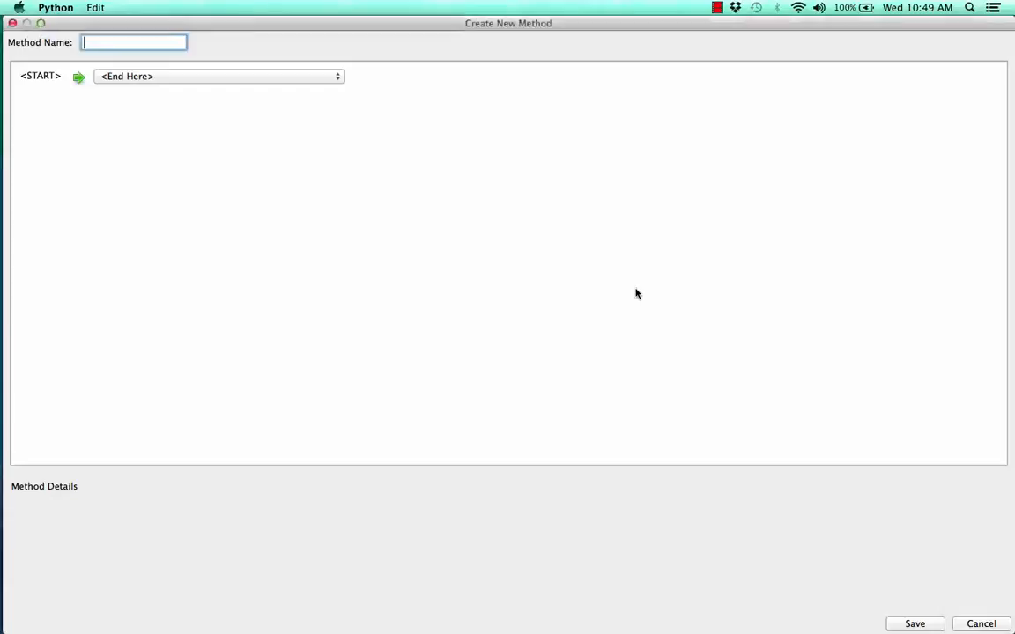
{"action": "type", "text": "foo"}
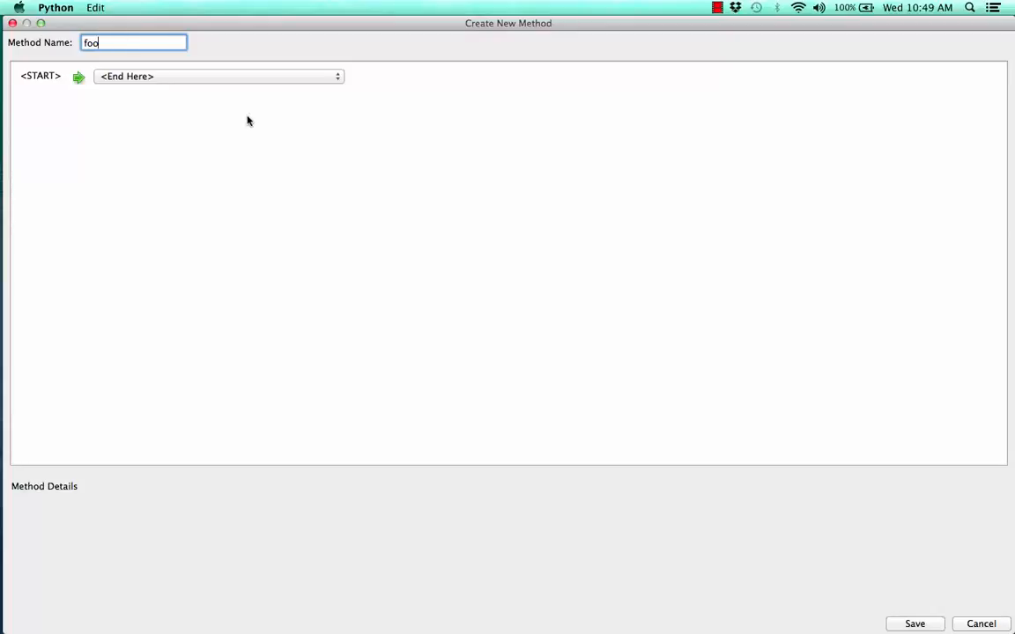
{"action": "left_click", "coordinate": [254, 77]}
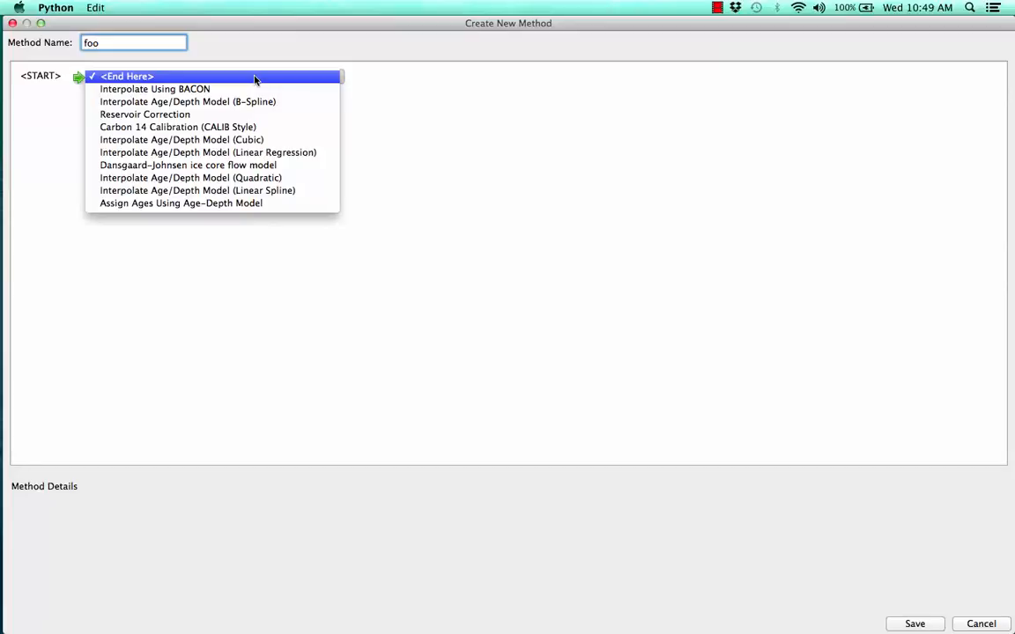
{"action": "left_click", "coordinate": [237, 129]}
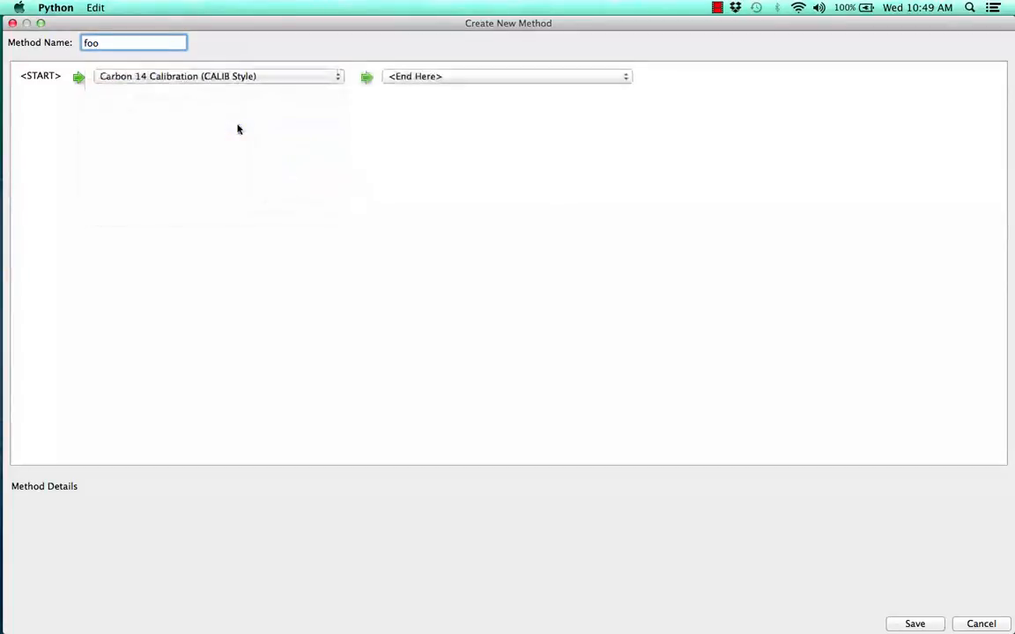
{"action": "left_click", "coordinate": [476, 80]}
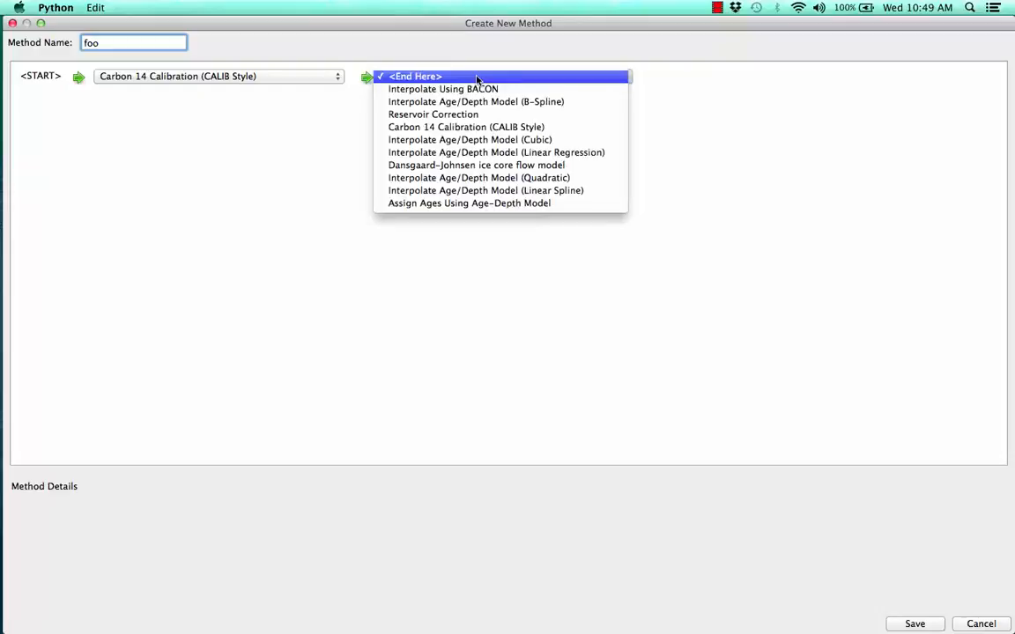
{"action": "left_click", "coordinate": [471, 141]}
{"action": "left_click", "coordinate": [721, 76]}
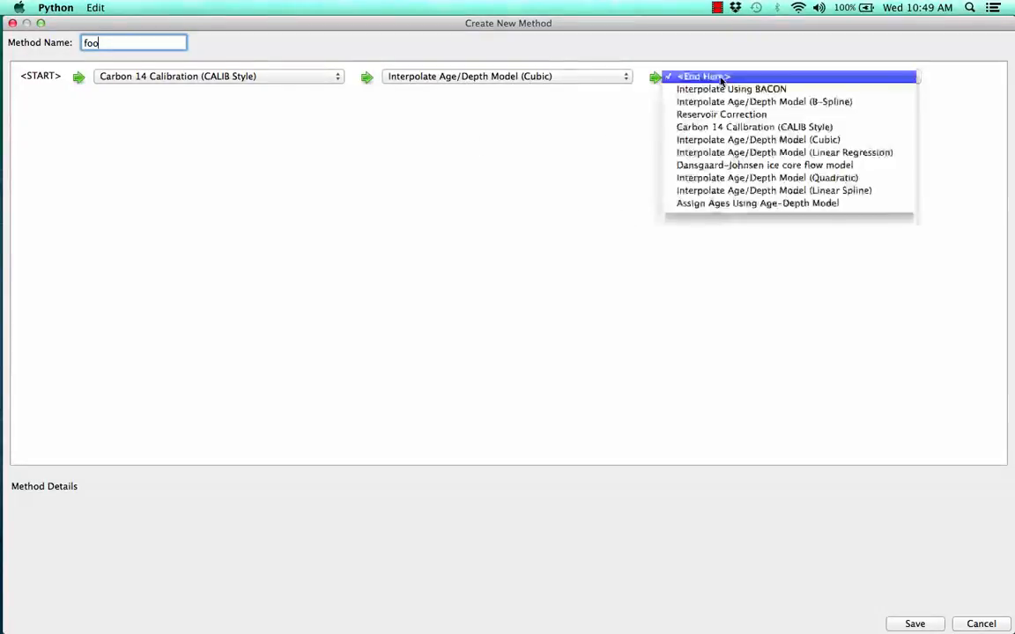
{"action": "left_click", "coordinate": [713, 204]}
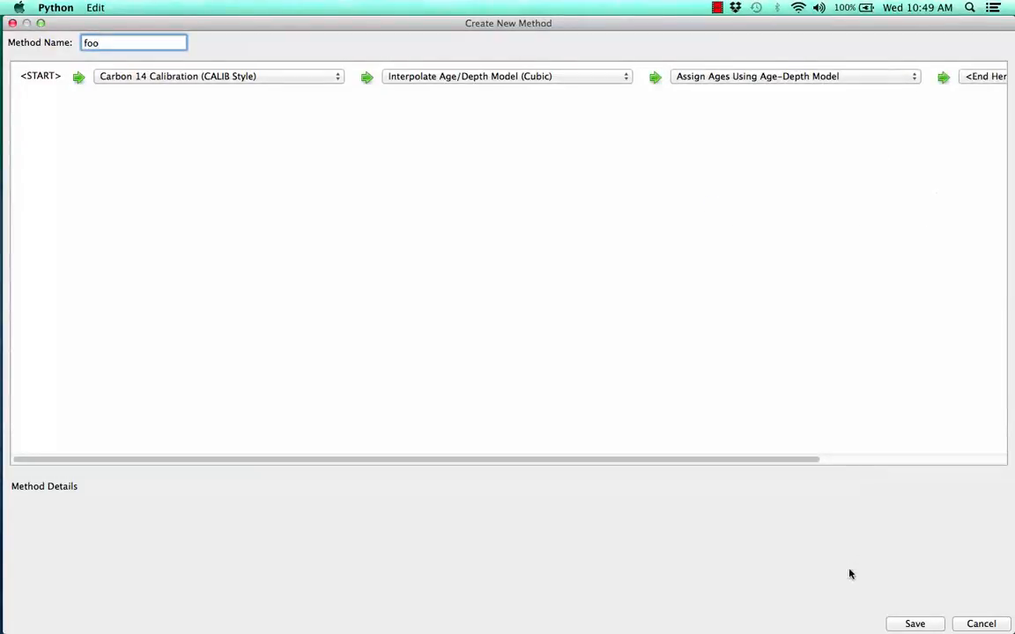
{"action": "left_click", "coordinate": [915, 624]}
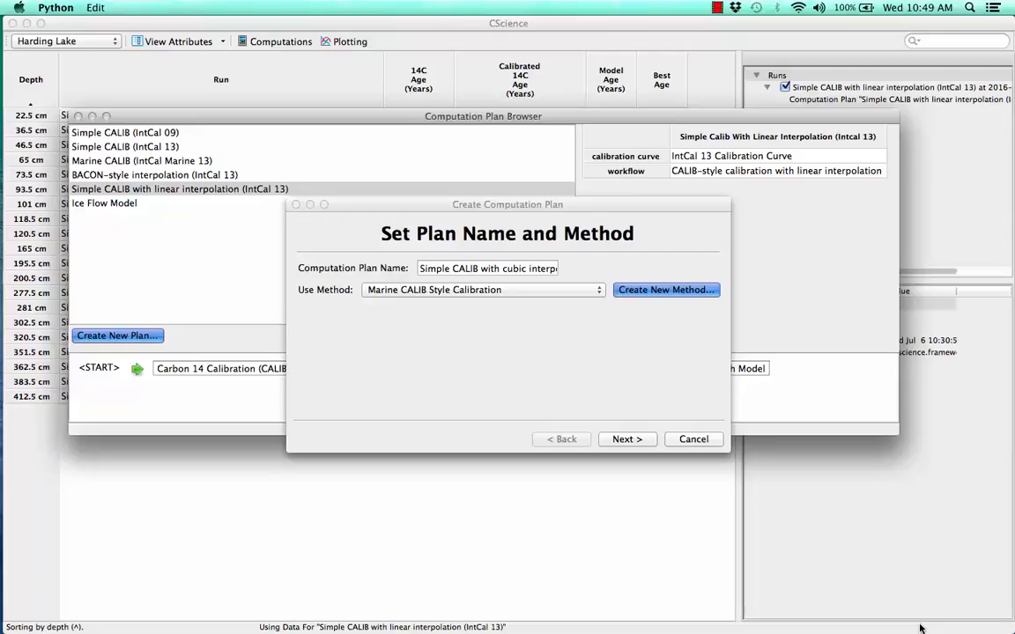
Set the new plan's calibration curve to IntCal 13 Calibration Curve, finish the plan and close the plan browser.
{"action": "left_click", "coordinate": [625, 439]}
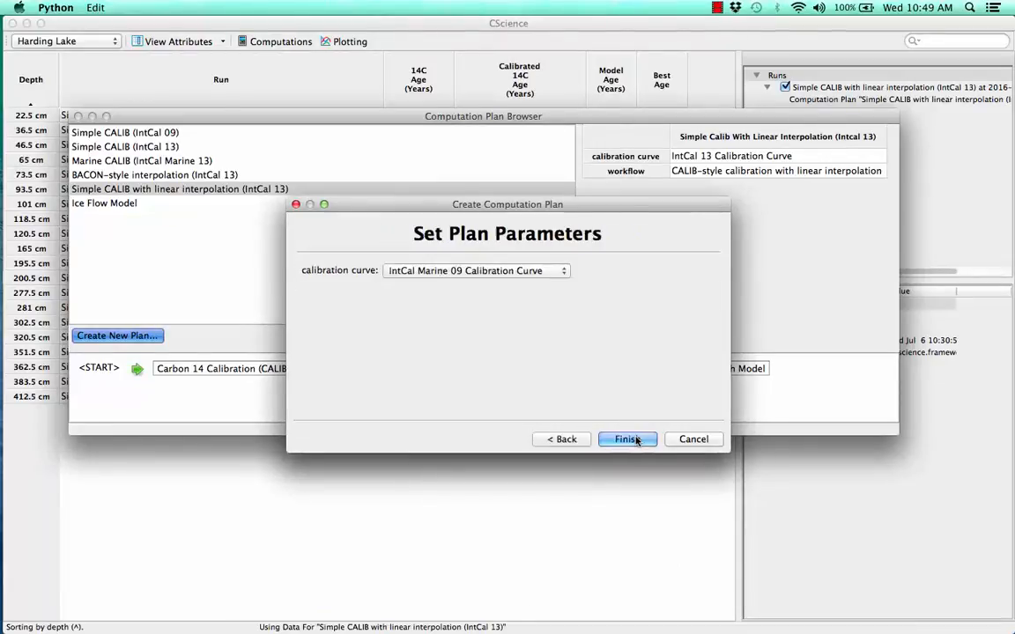
{"action": "left_click", "coordinate": [486, 271]}
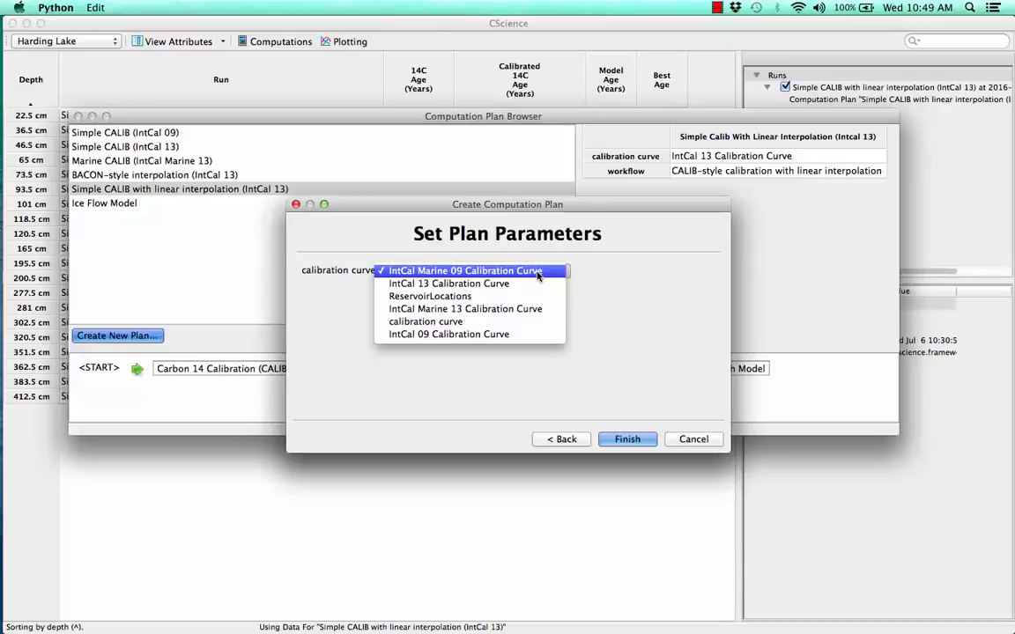
{"action": "left_click", "coordinate": [516, 284]}
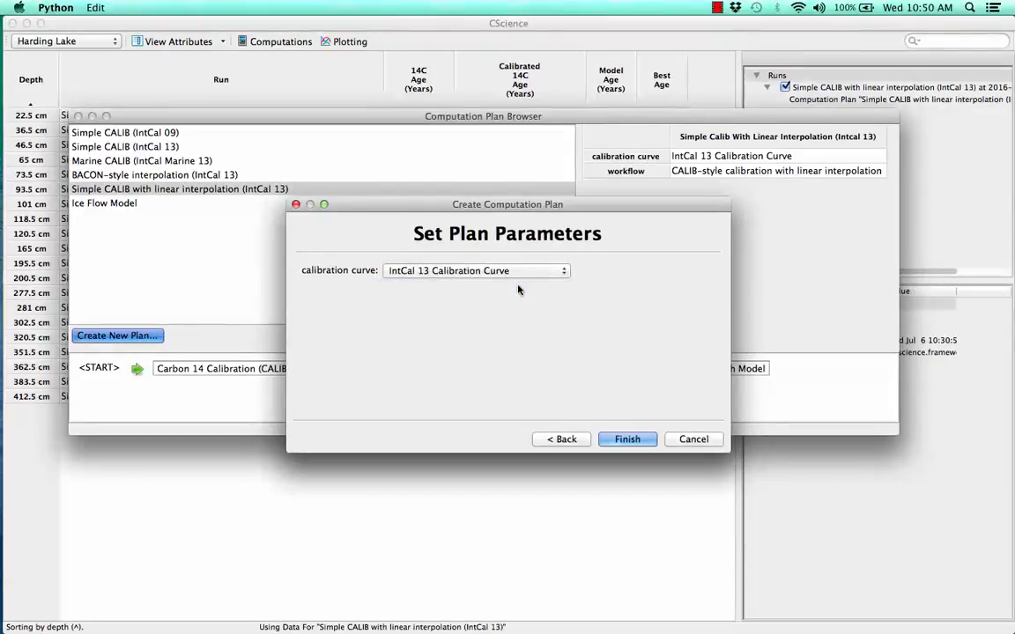
{"action": "left_click", "coordinate": [627, 439]}
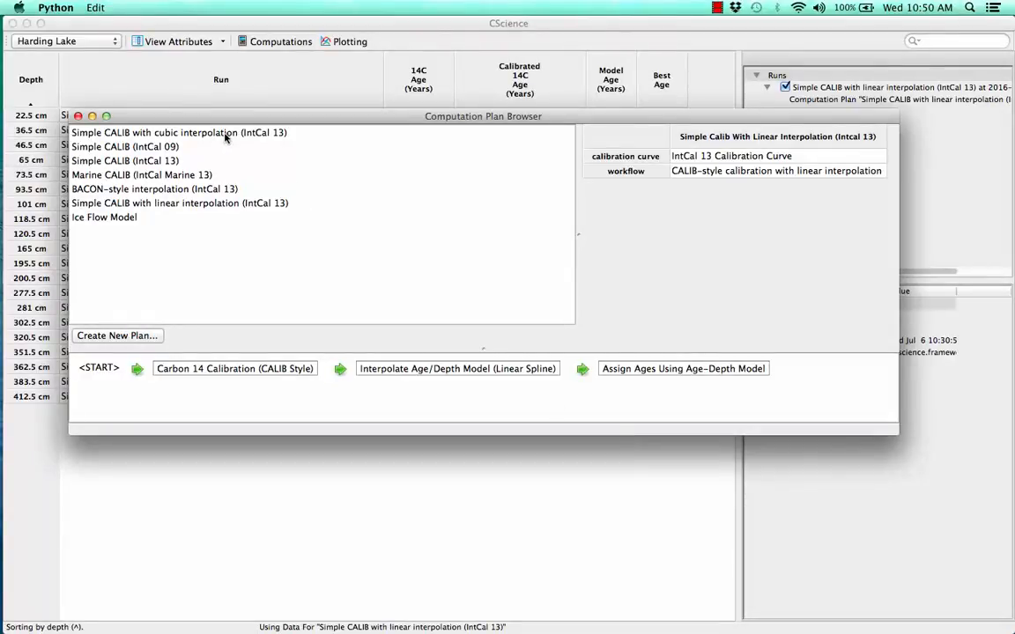
{"action": "key", "text": "super+w"}
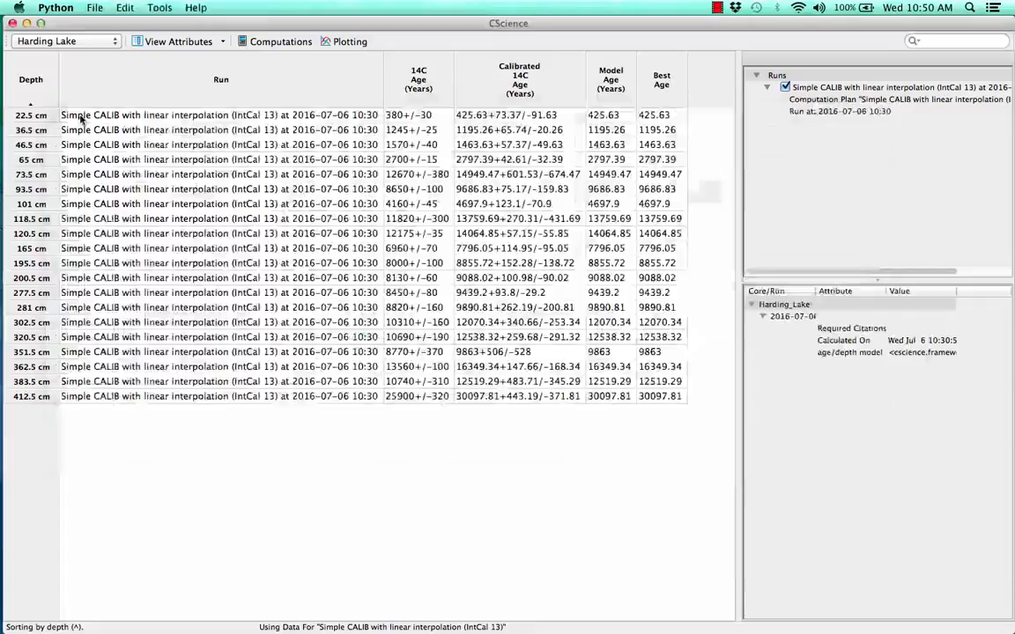
Run the Simple CALIB with cubic interpolation (IntCal 13) plan on the Harding Lake core and sort the samples by run.
{"action": "left_click", "coordinate": [276, 43]}
{"action": "left_click", "coordinate": [460, 259]}
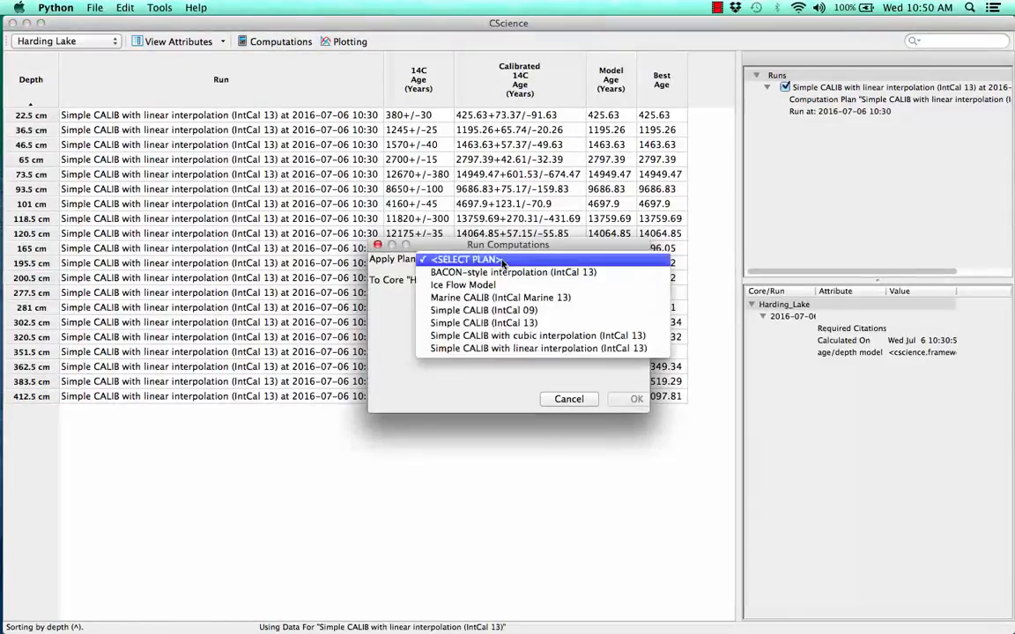
{"action": "left_click", "coordinate": [499, 335]}
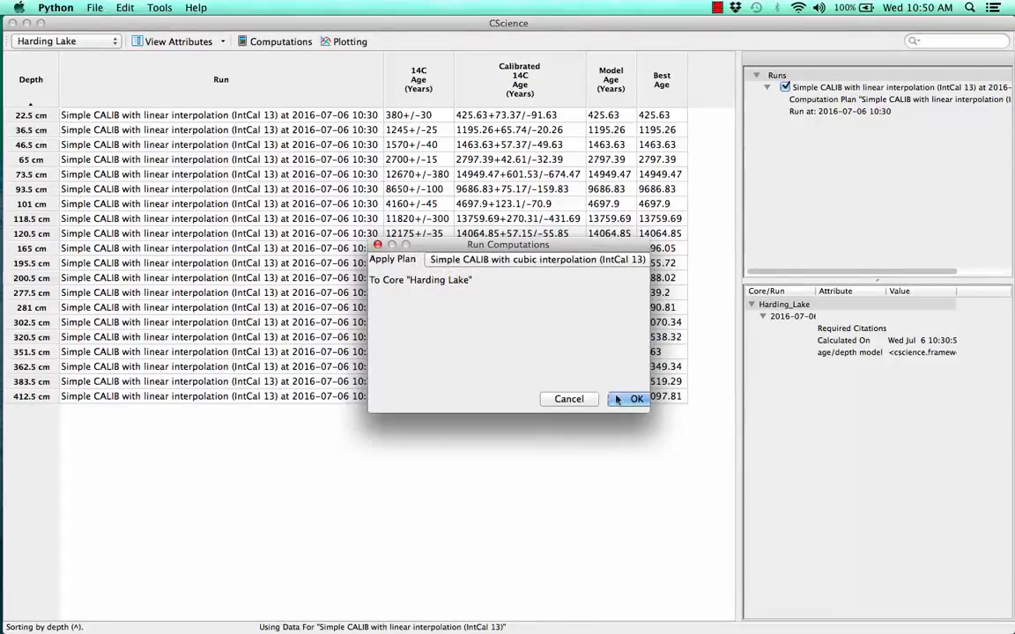
{"action": "left_click", "coordinate": [617, 399]}
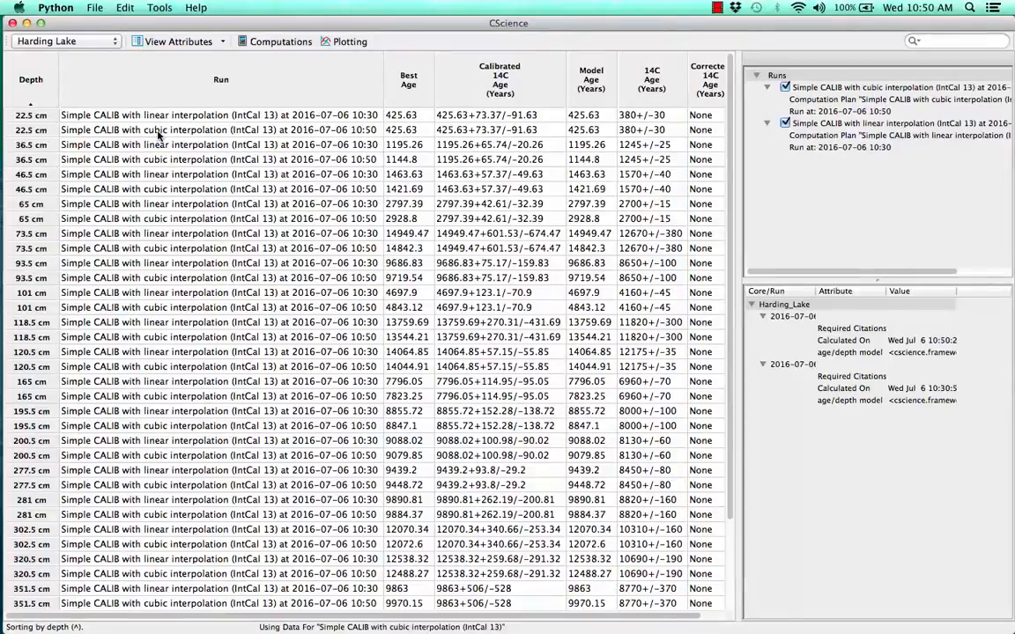
{"action": "left_click", "coordinate": [158, 65]}
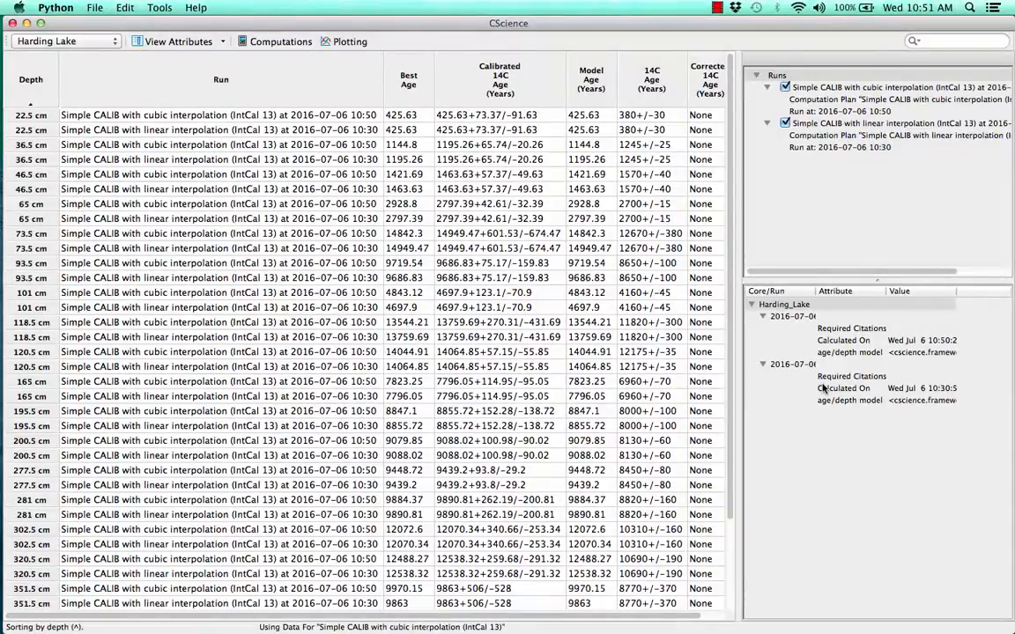
Try to run the computation plan named bad on the Harding Lake core.
{"action": "left_click", "coordinate": [275, 41]}
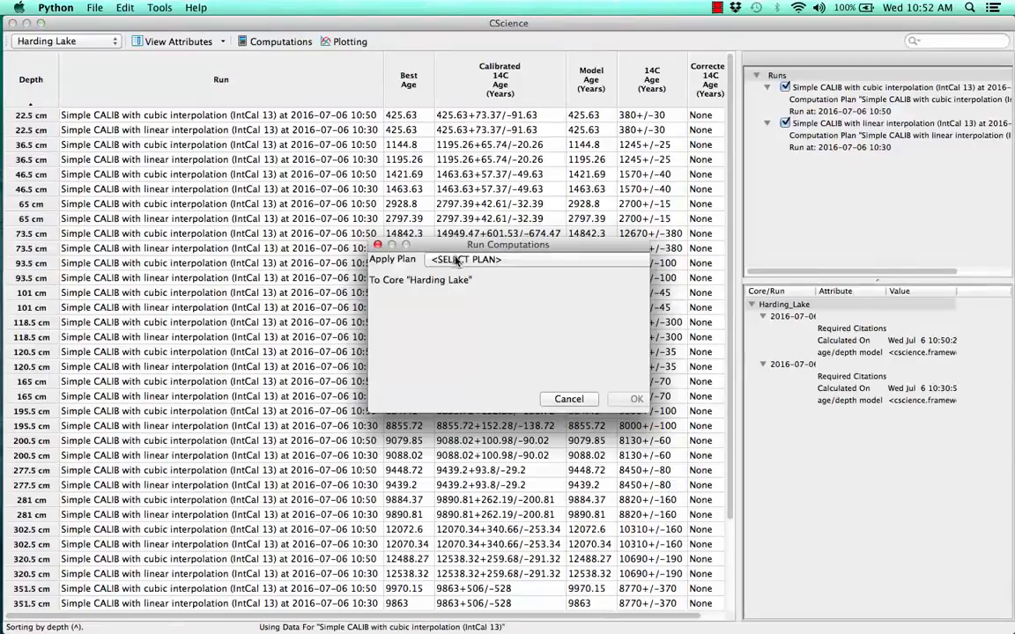
{"action": "left_click", "coordinate": [463, 259]}
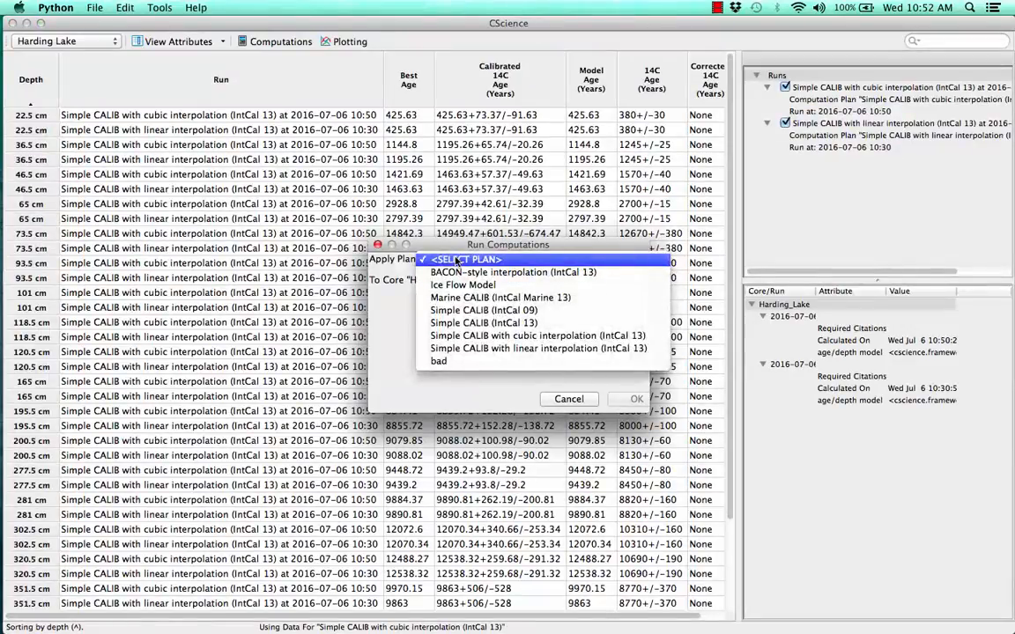
{"action": "left_click", "coordinate": [449, 362]}
{"action": "key", "text": "Return"}
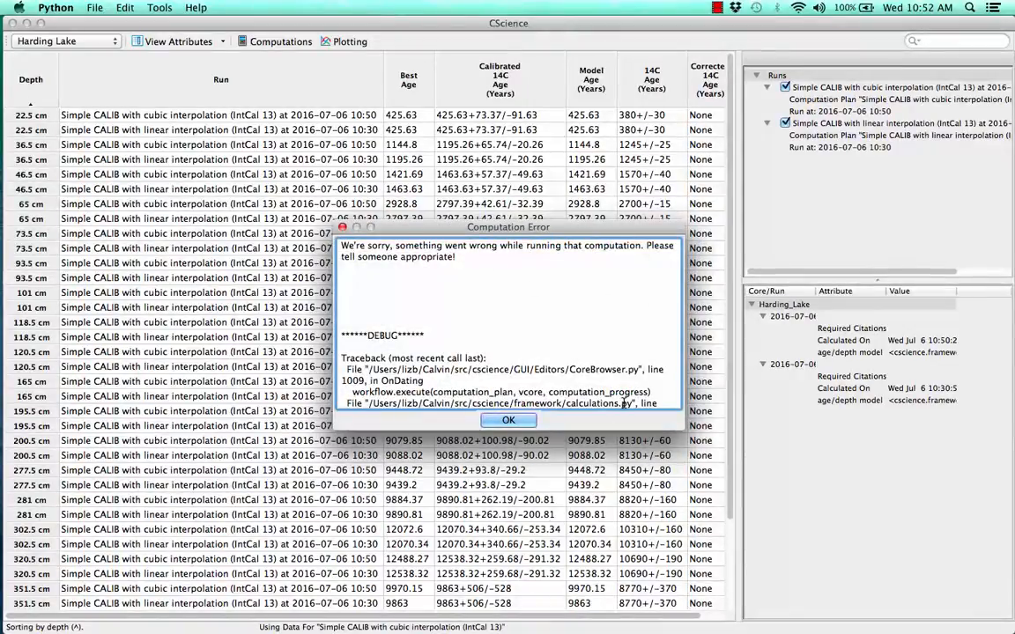